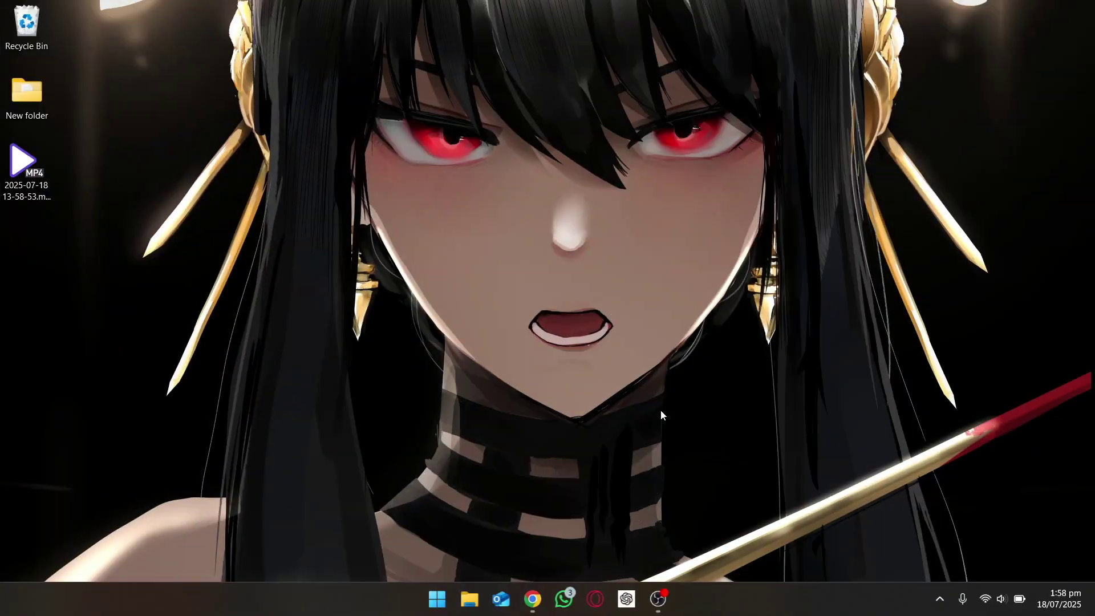
Bring up Chrome, log in to Coursera, and open the AI for Medicine card under Recently Viewed Products.
click(534, 607)
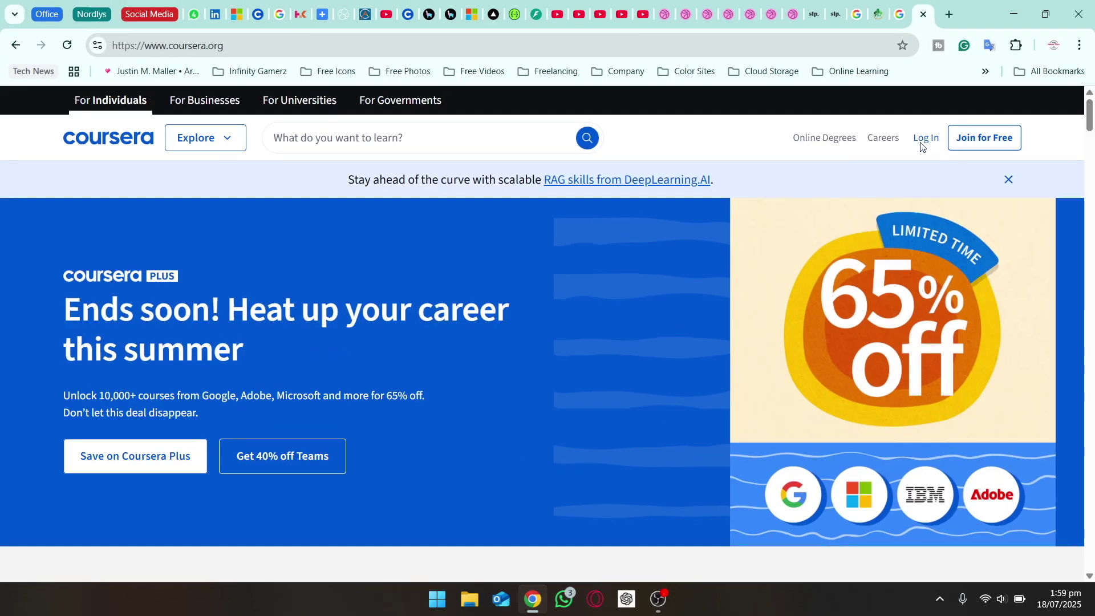
click(925, 140)
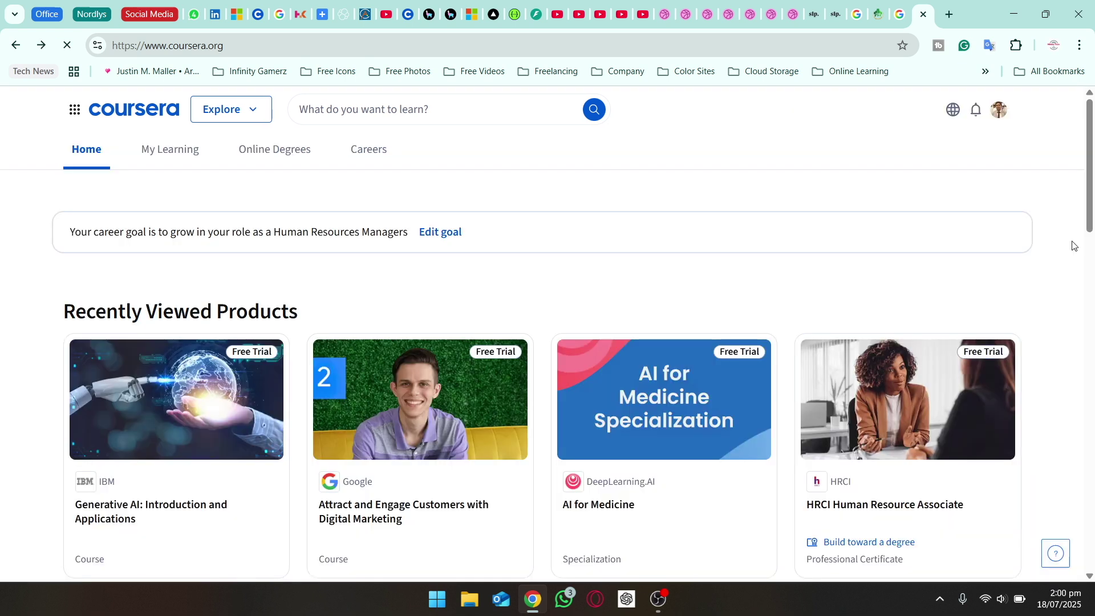
scroll(1074, 246, down, 5)
scroll(1074, 246, up, 2)
scroll(1074, 246, up, 1)
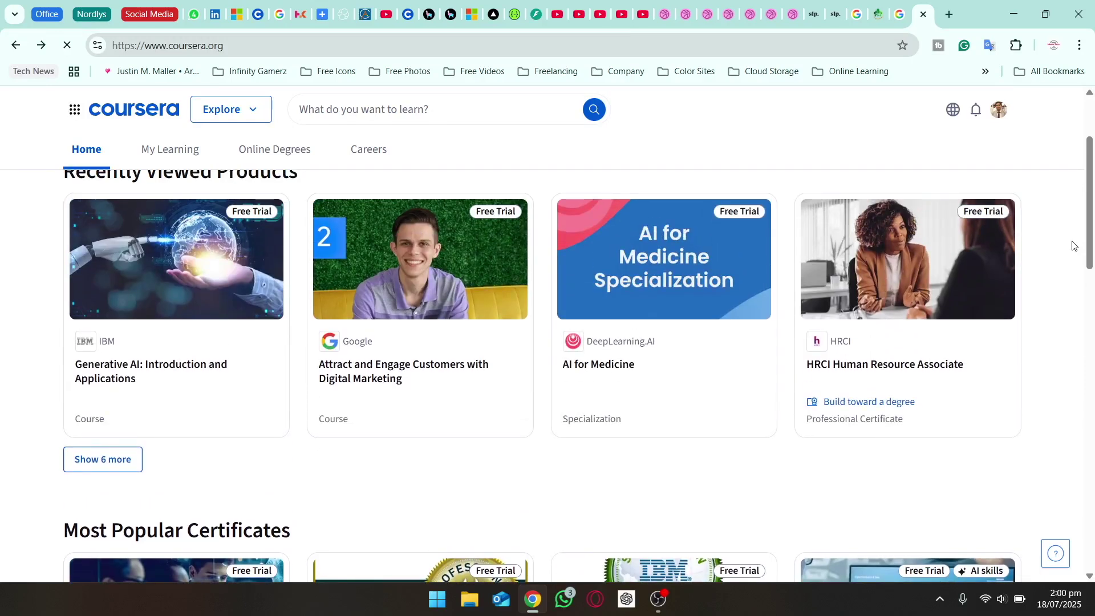
click(653, 358)
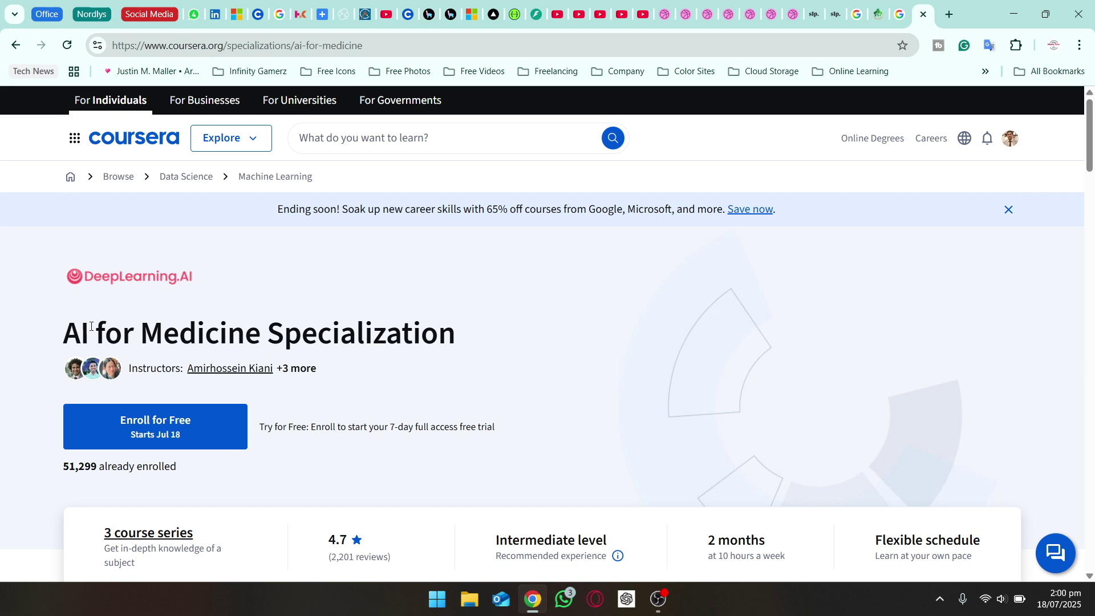
drag(91, 326, 457, 325)
Scroll the AI for Medicine page down to the FAQs and the 'Financial aid available' note.
click(747, 338)
scroll(1067, 379, down, 15)
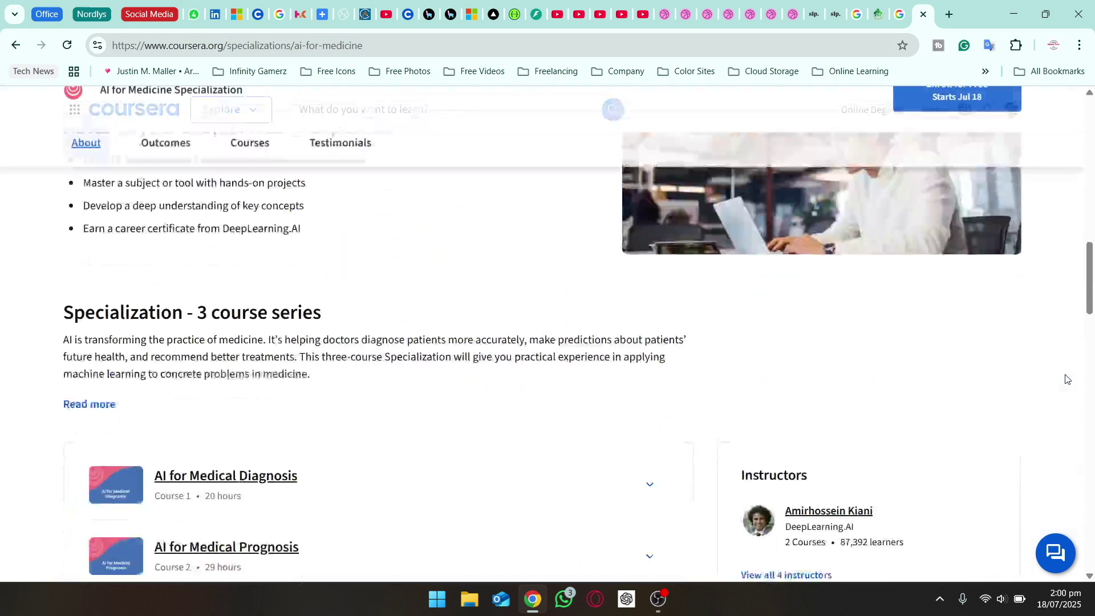
scroll(1067, 379, down, 15)
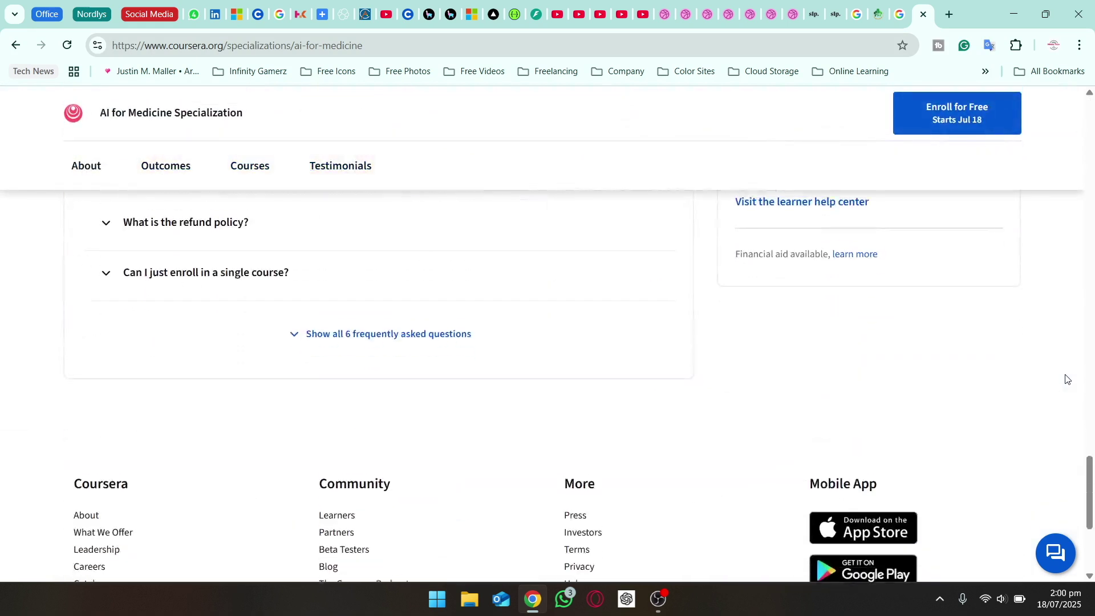
scroll(1066, 378, up, 1)
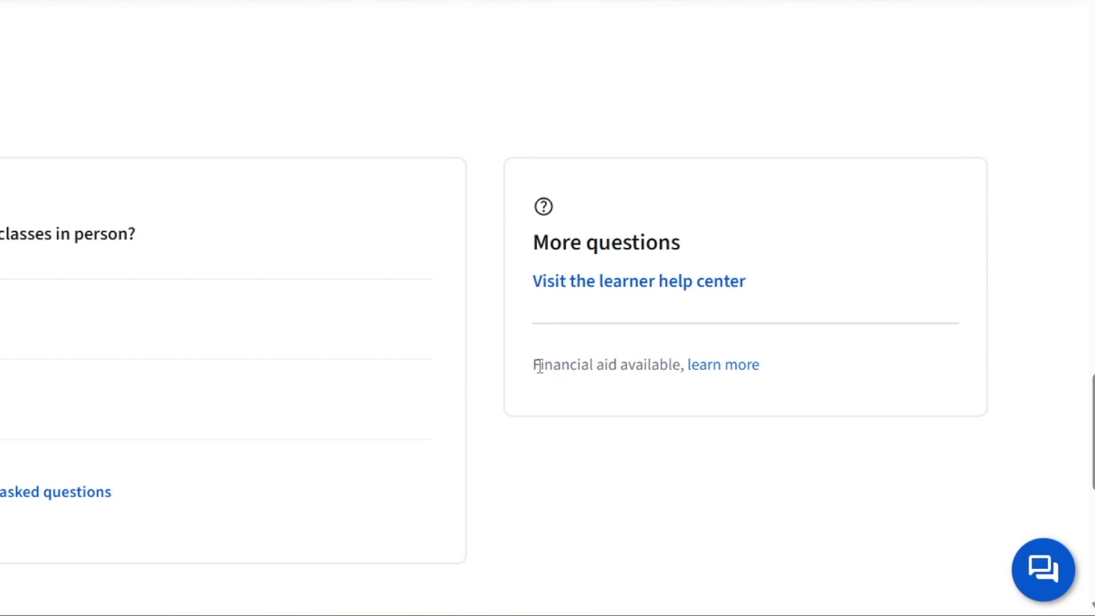
drag(532, 365, 672, 365)
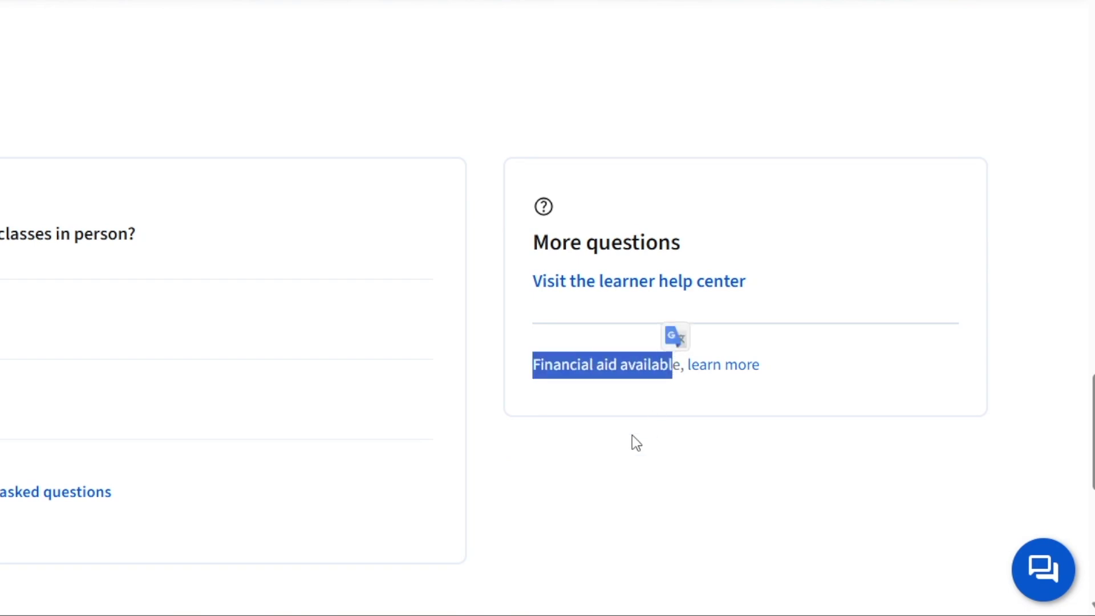
click(753, 410)
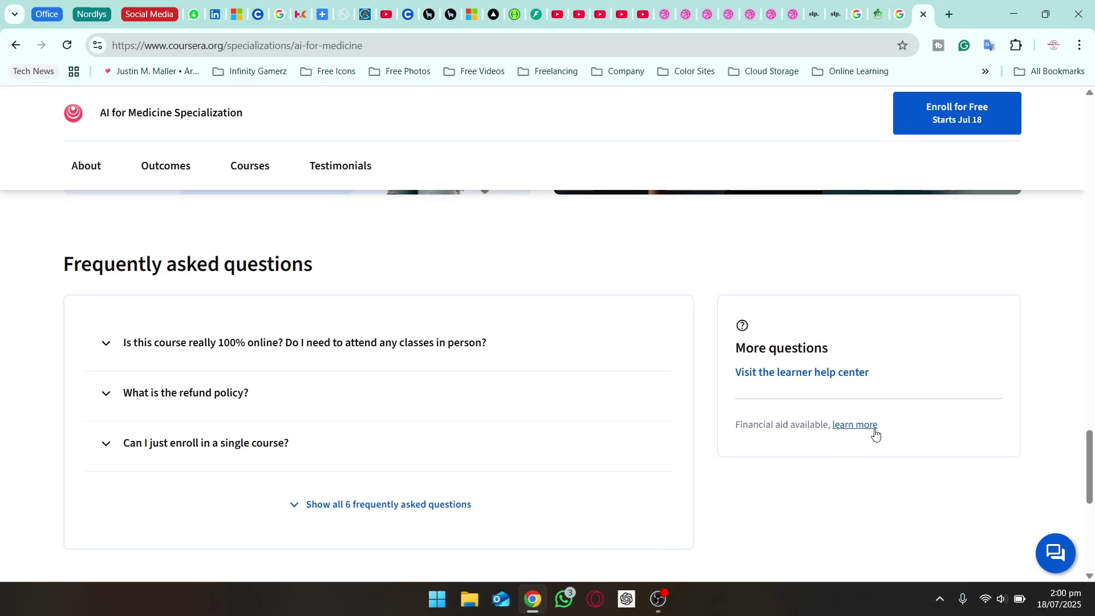
Start a financial aid request and select Course 1, AI for Medical Diagnosis.
click(873, 430)
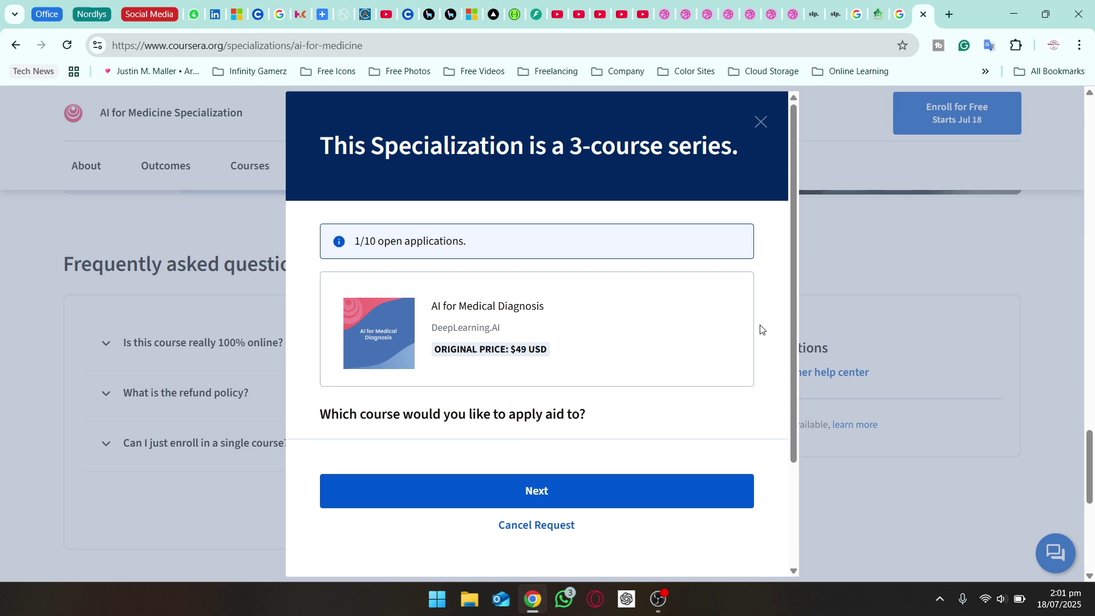
scroll(761, 330, down, 3)
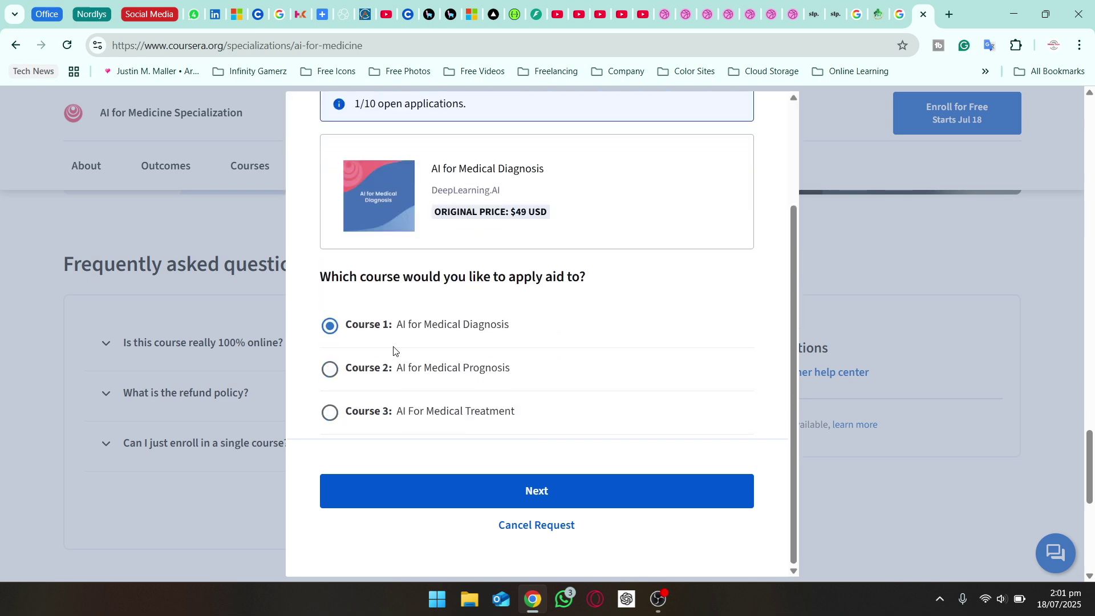
click(330, 370)
click(329, 326)
Check the $49 USD course price and continue the request with Next.
scroll(686, 384, up, 3)
scroll(686, 384, down, 3)
scroll(749, 301, up, 3)
scroll(749, 302, down, 3)
scroll(749, 301, up, 3)
scroll(750, 300, down, 3)
scroll(745, 369, up, 3)
scroll(746, 370, up, 1)
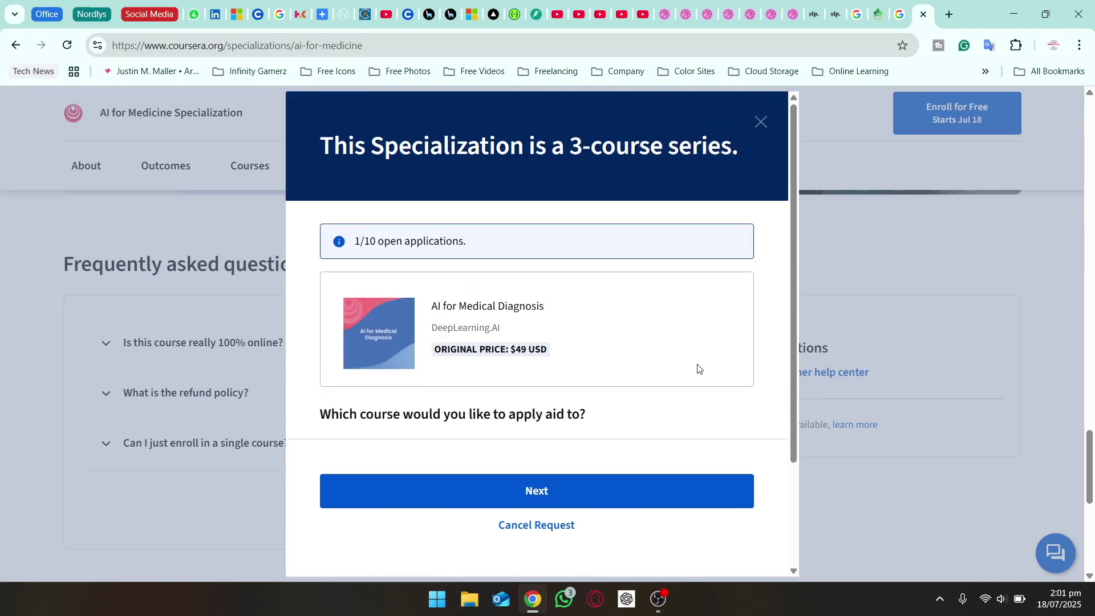
drag(513, 348, 547, 362)
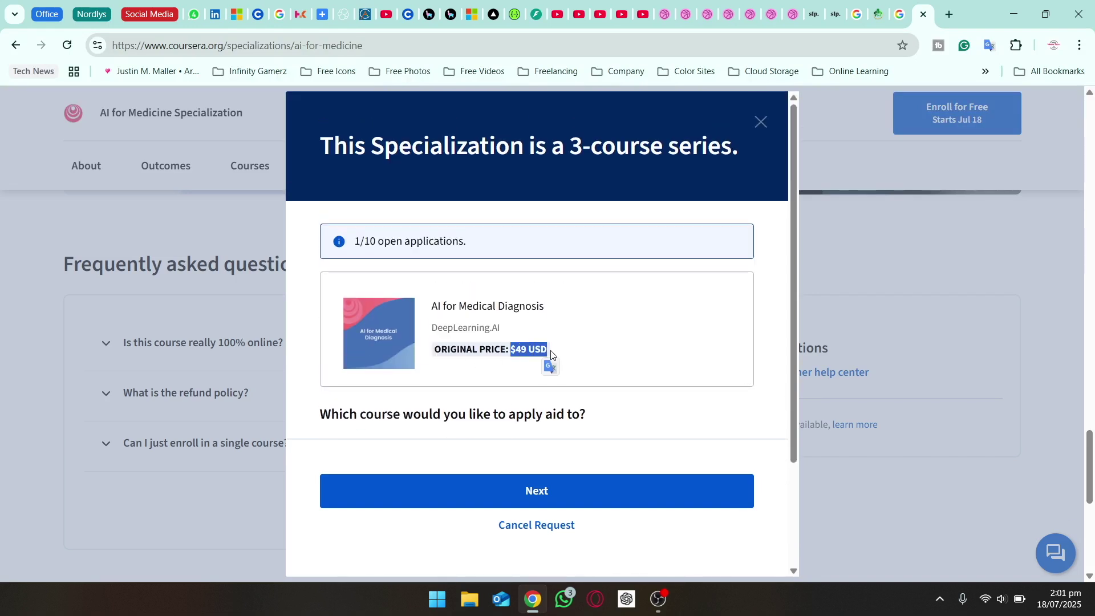
click(630, 366)
scroll(630, 367, down, 2)
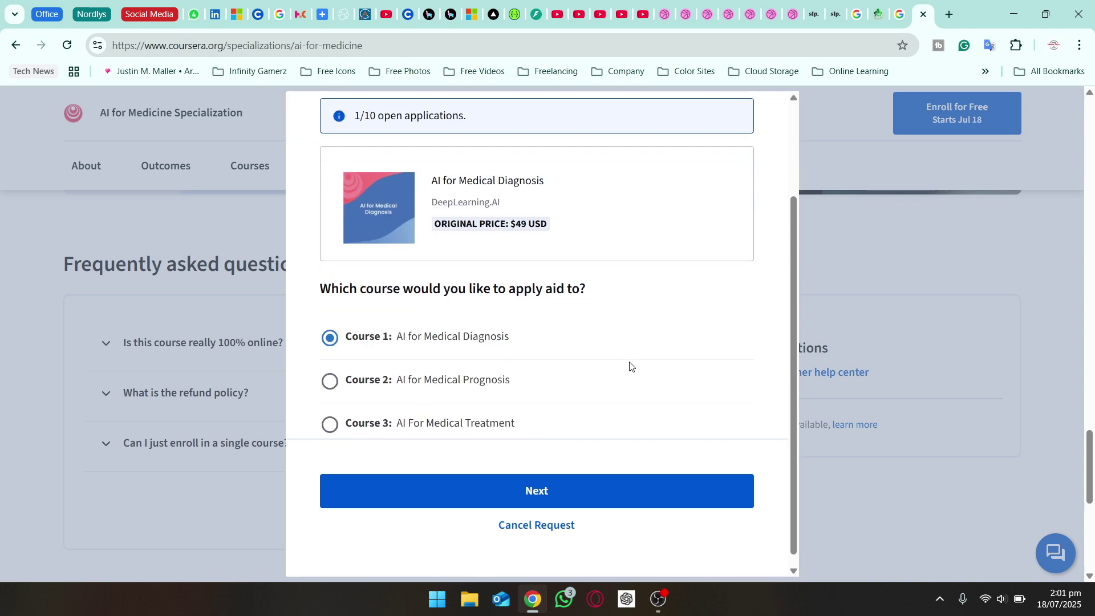
click(590, 486)
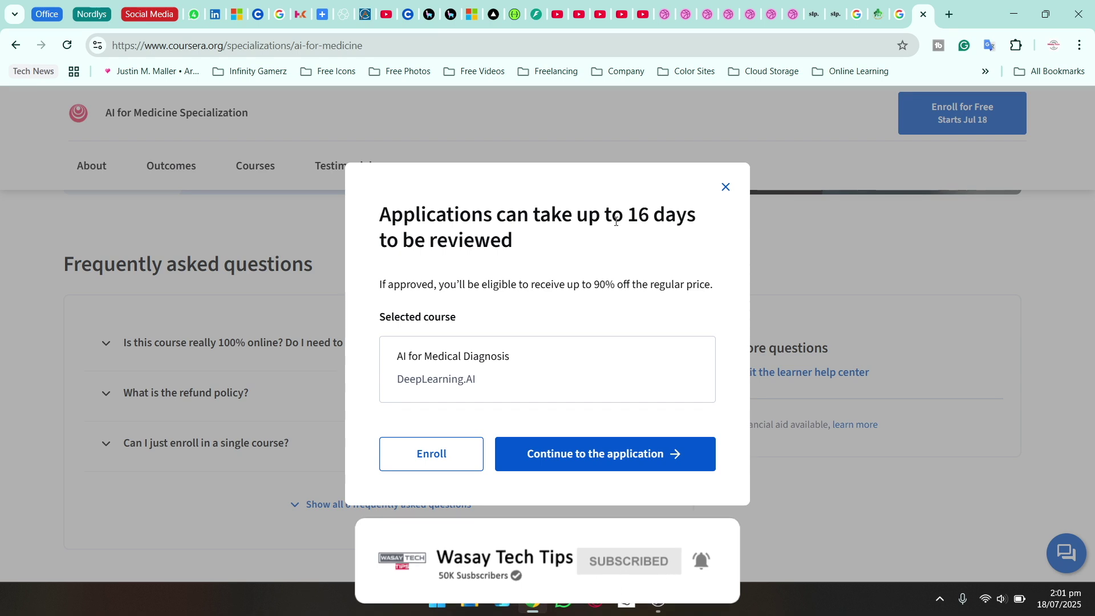
Note the 16-day review time and continue to the financial aid application form.
drag(632, 213, 682, 237)
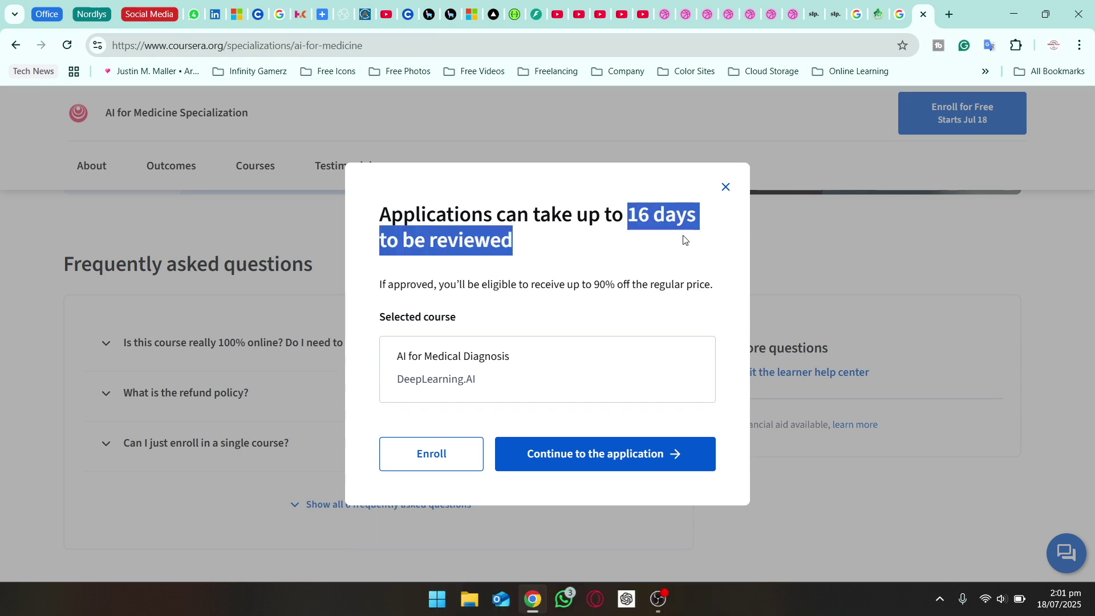
click(666, 468)
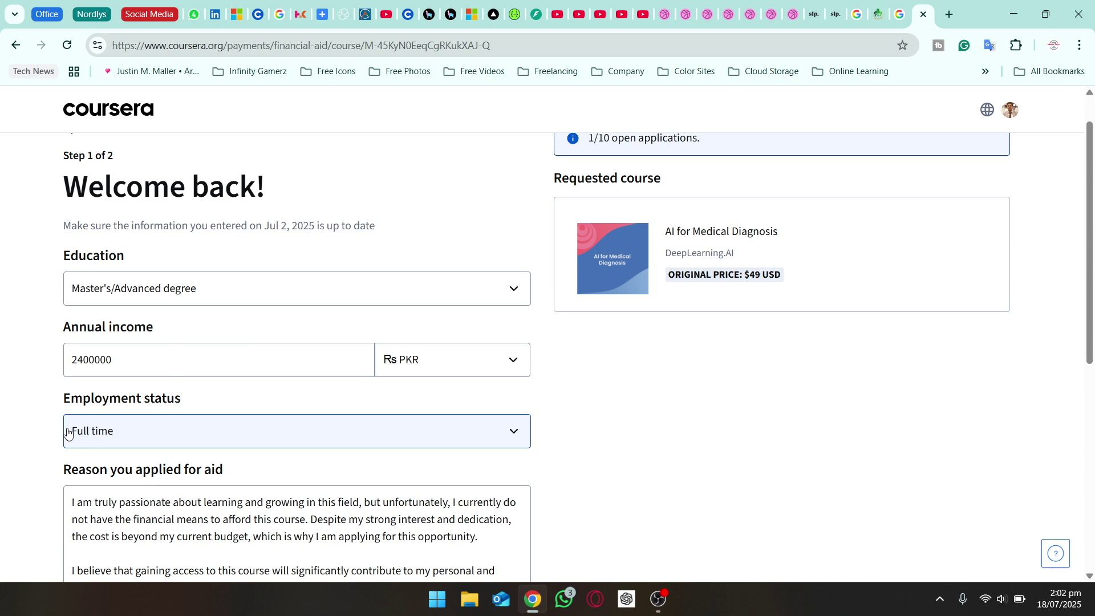
Keep Full time employment, tick the reviewed-information checkbox, and submit Step 1 of 2.
click(143, 440)
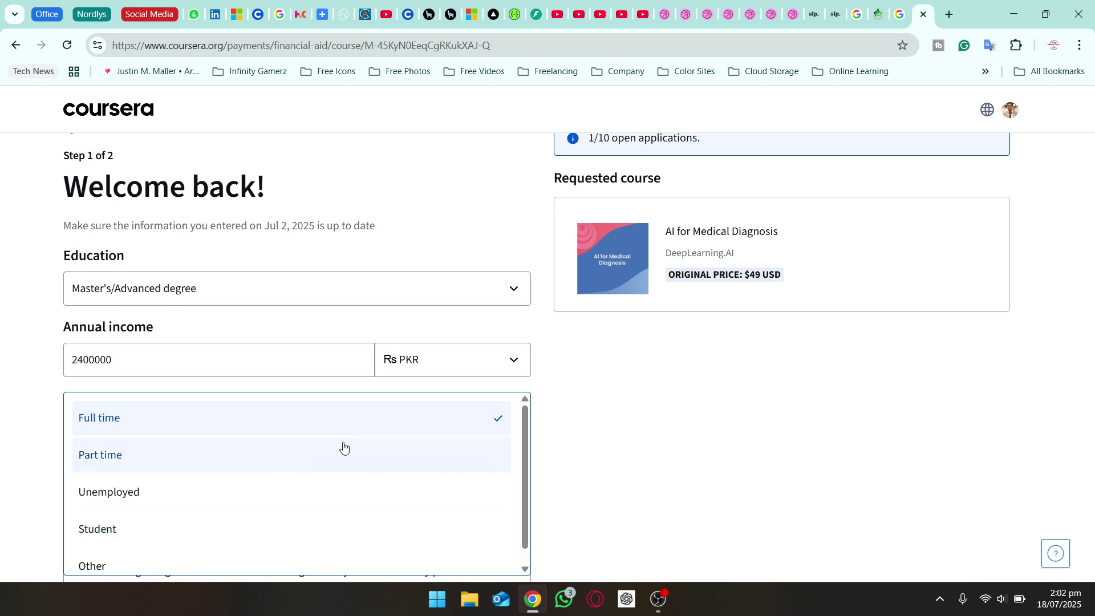
click(639, 466)
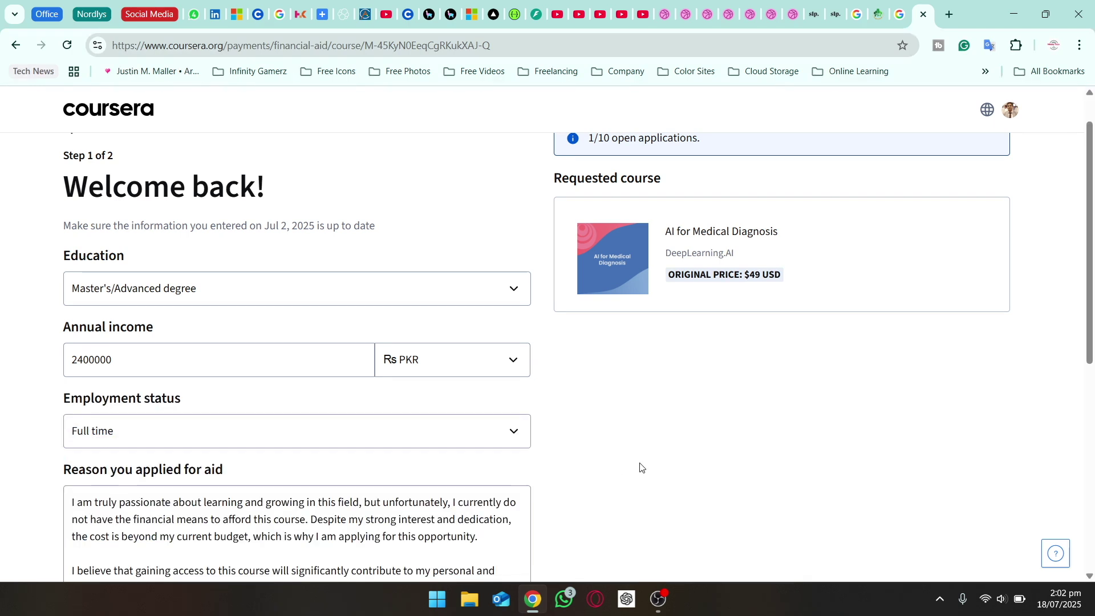
scroll(640, 466, down, 5)
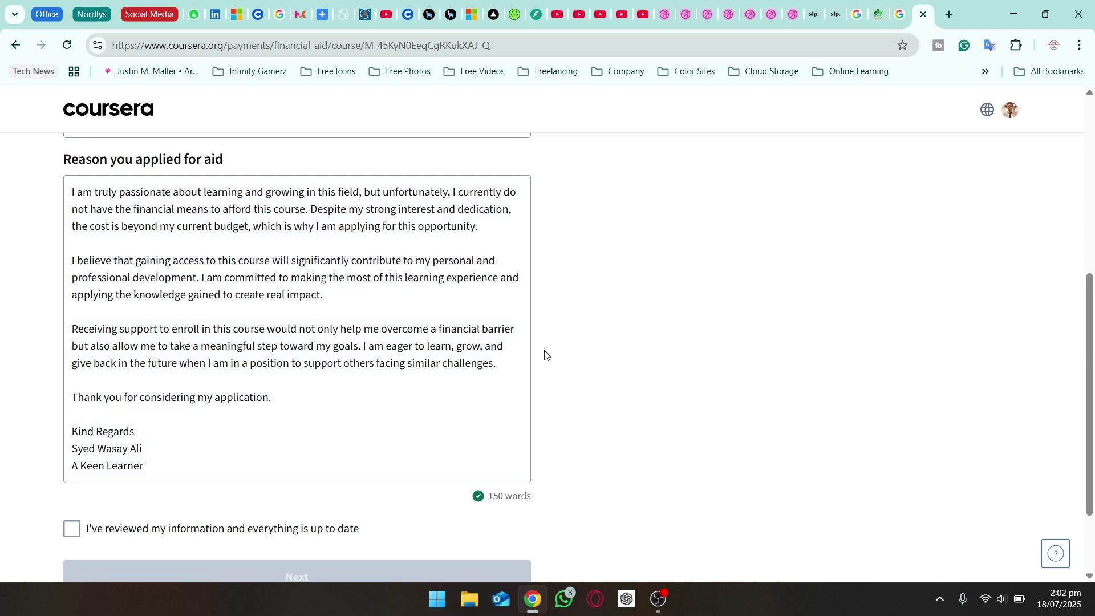
drag(486, 496, 587, 481)
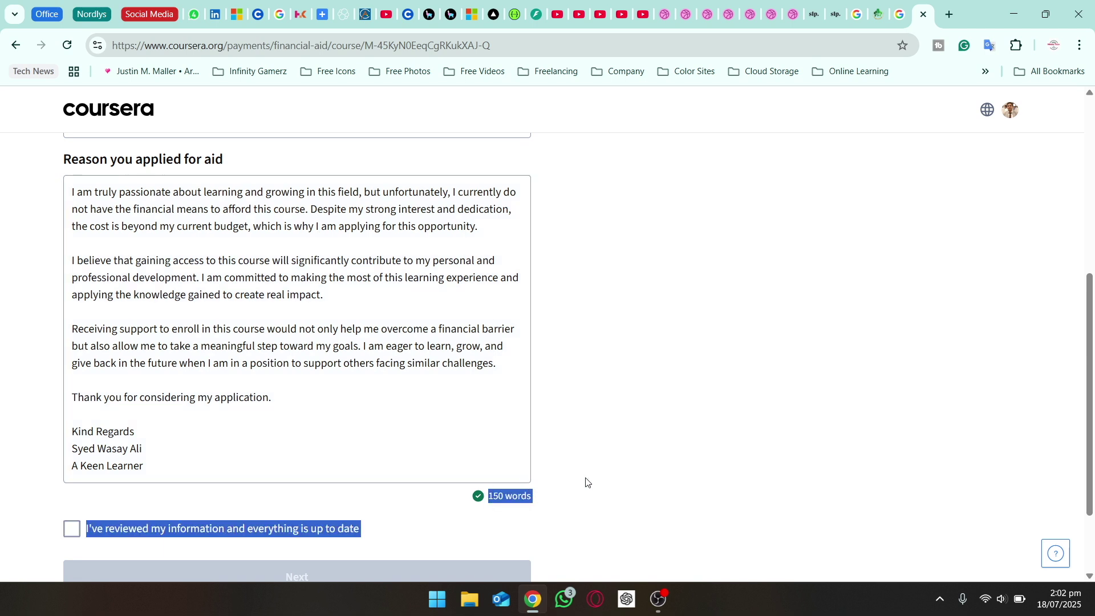
click(587, 482)
scroll(587, 481, down, 1)
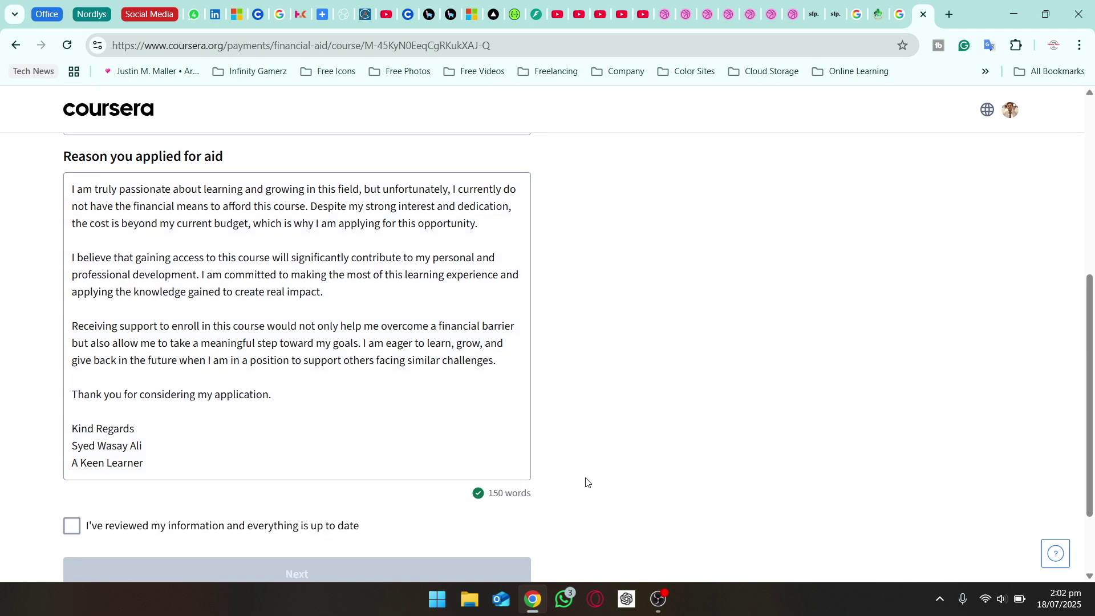
scroll(587, 481, down, 1)
click(71, 476)
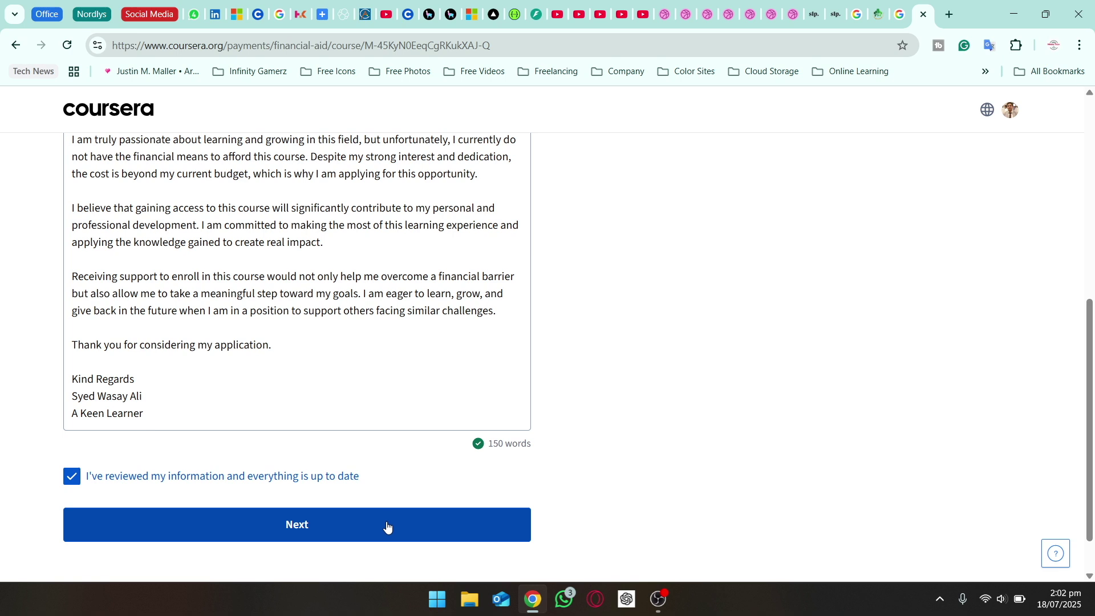
click(386, 531)
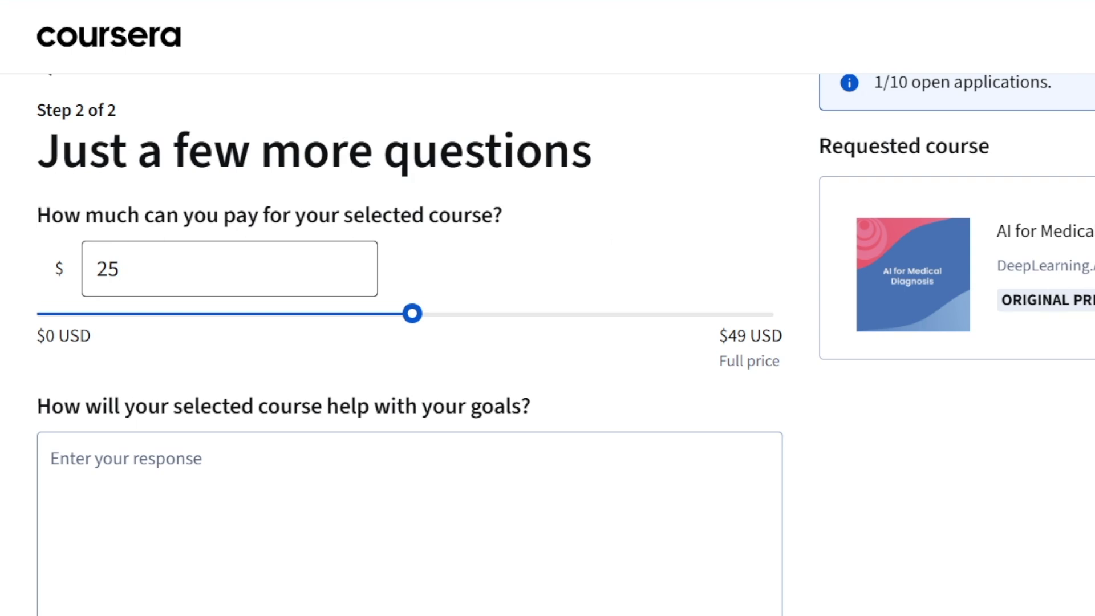
Drag the affordable-amount slider down until it reads $5 of the $49 price.
drag(412, 313, 827, 293)
click(942, 590)
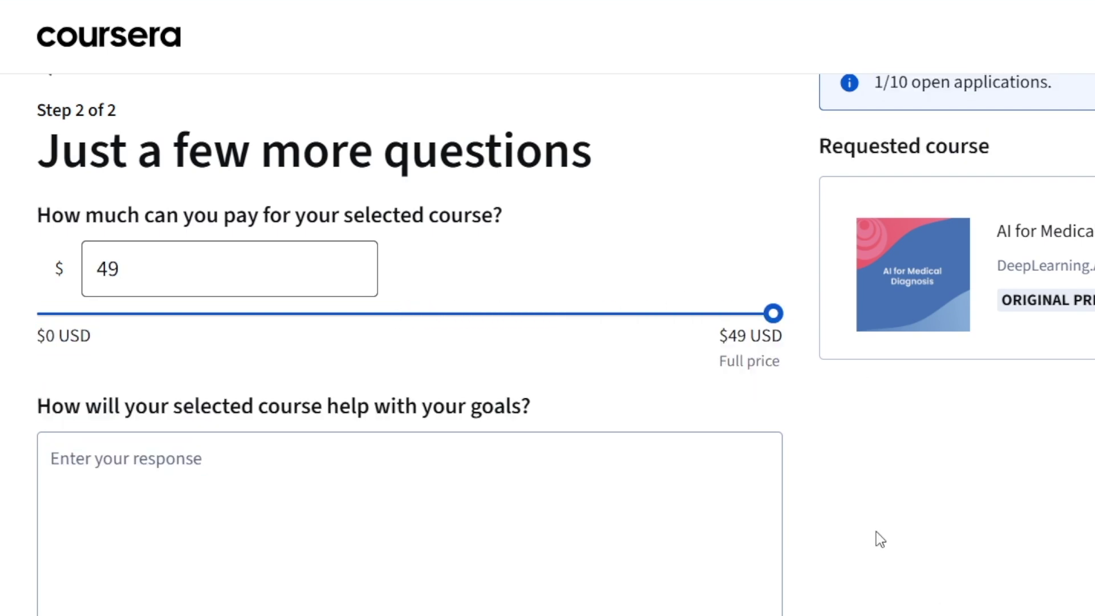
mouse_move(93, 313)
mouse_down()
mouse_move(36, 313)
mouse_move(112, 313)
mouse_up()
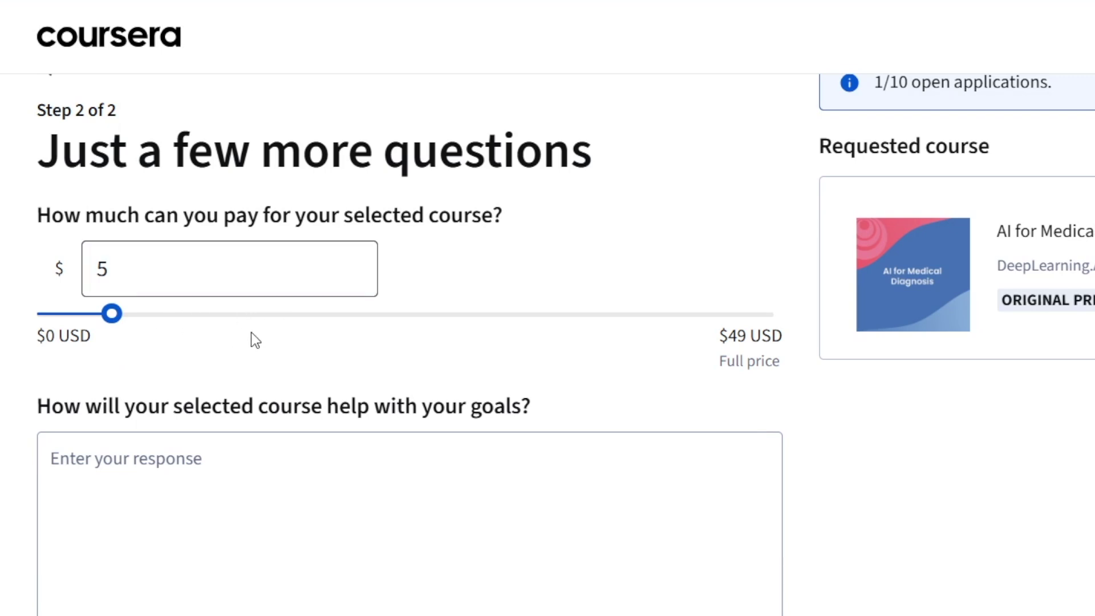
Click into the goals response box and look over the rest of the Step 2 form.
click(87, 440)
scroll(298, 451, down, 1)
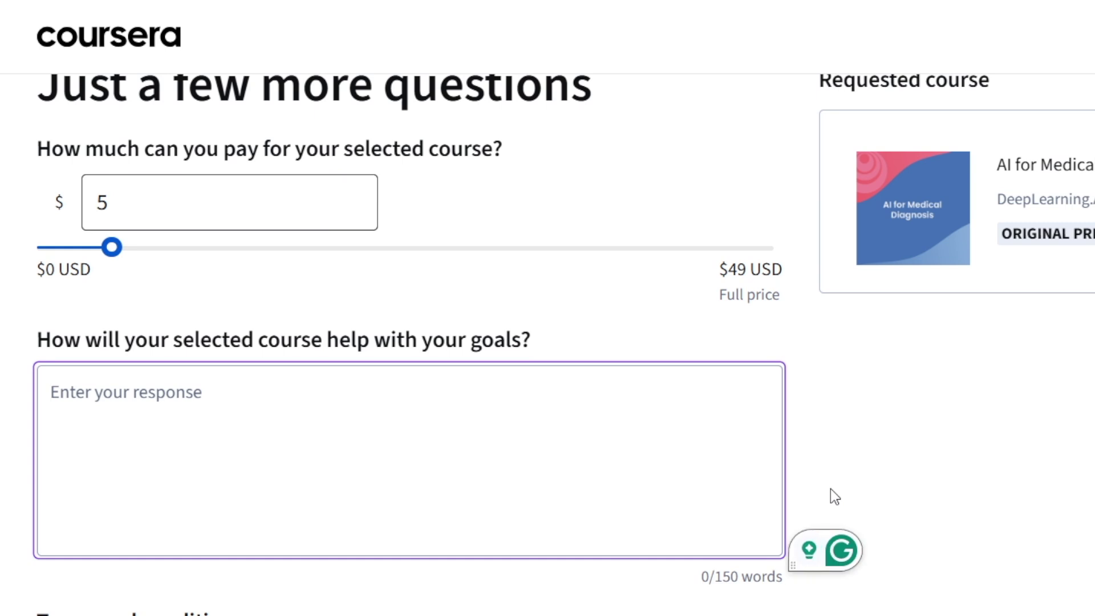
scroll(831, 488, down, 1)
scroll(480, 397, up, 1)
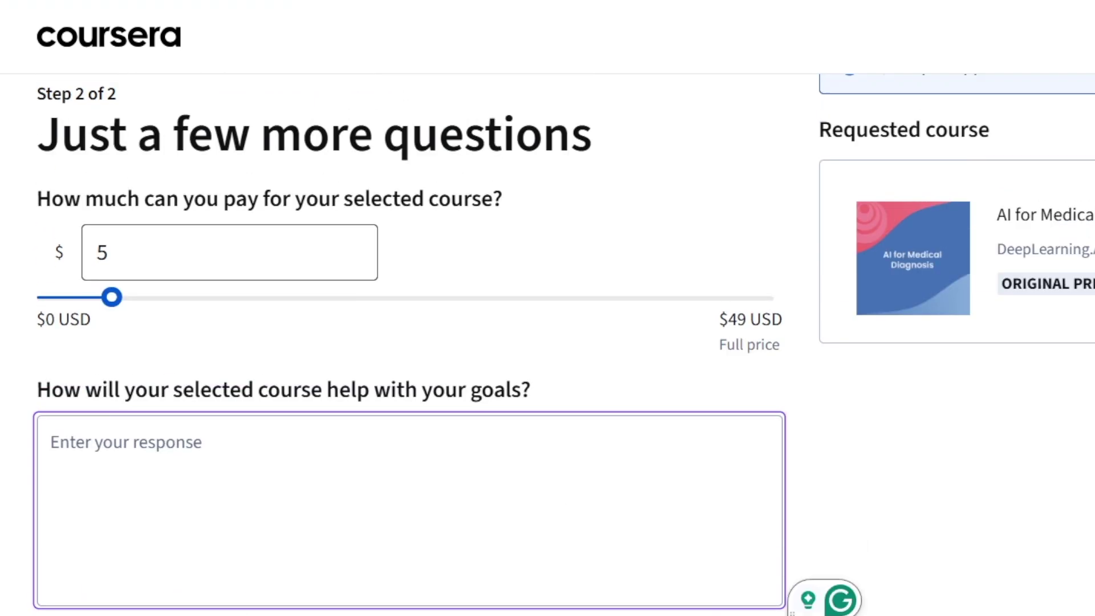
scroll(1030, 559, up, 1)
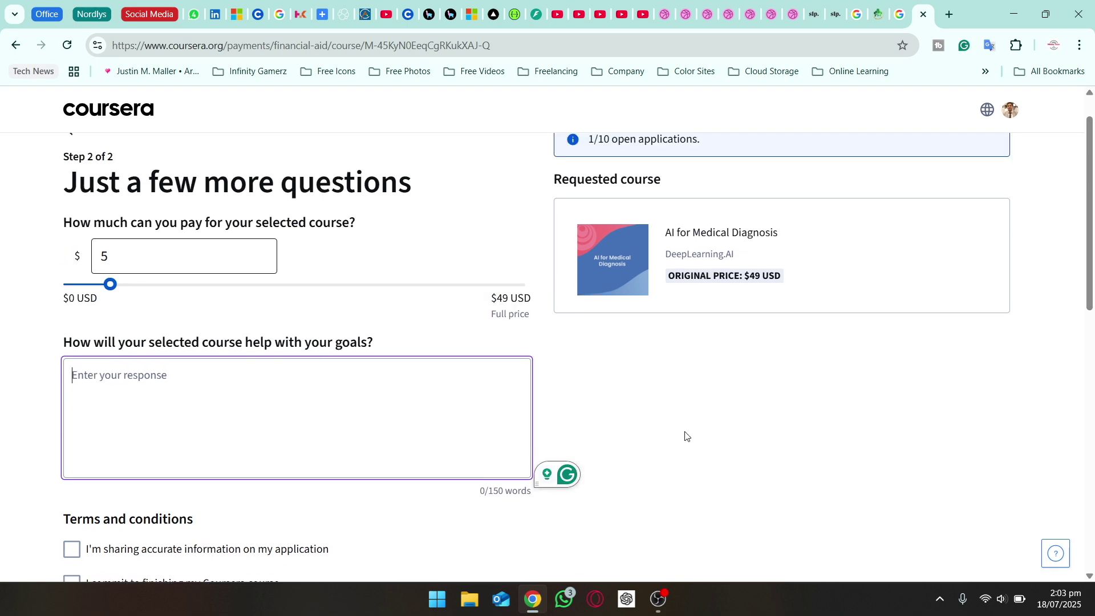
scroll(685, 437, down, 1)
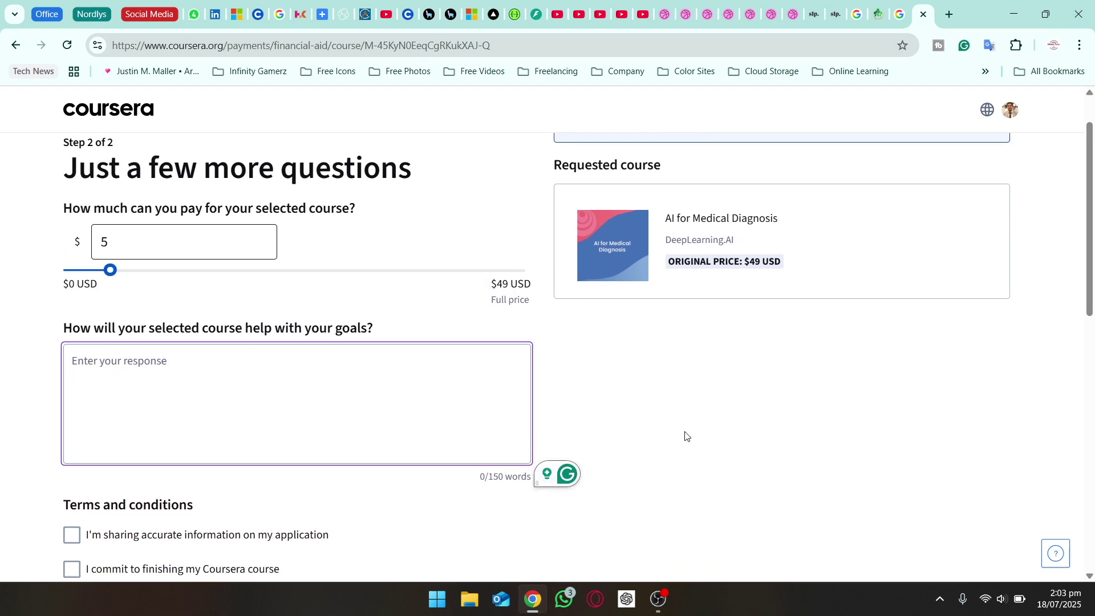
drag(692, 218, 779, 220)
click(365, 326)
drag(365, 326, 618, 420)
scroll(618, 420, down, 1)
click(621, 423)
scroll(621, 423, down, 2)
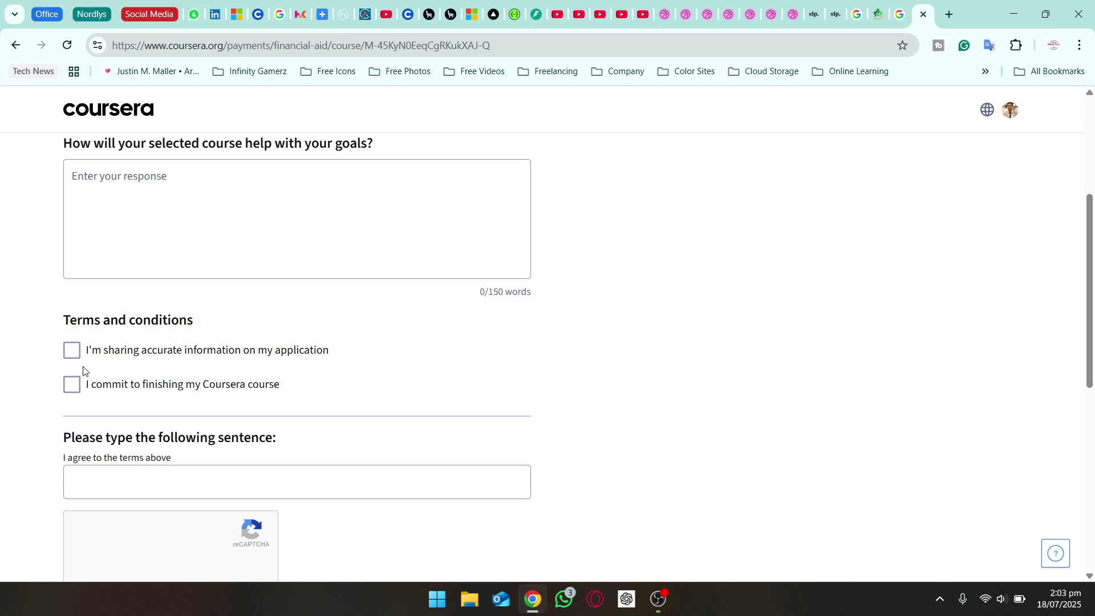
Look over the terms and Review section, then switch to the Gmail approval email with Ctrl+Shift+T.
scroll(84, 371, down, 2)
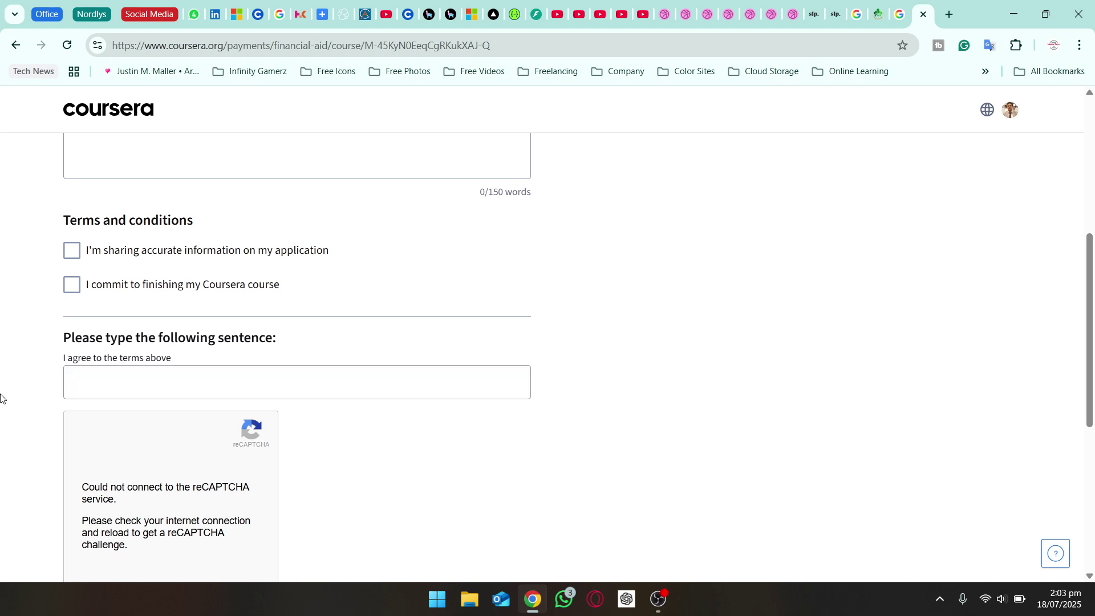
scroll(3, 399, down, 1)
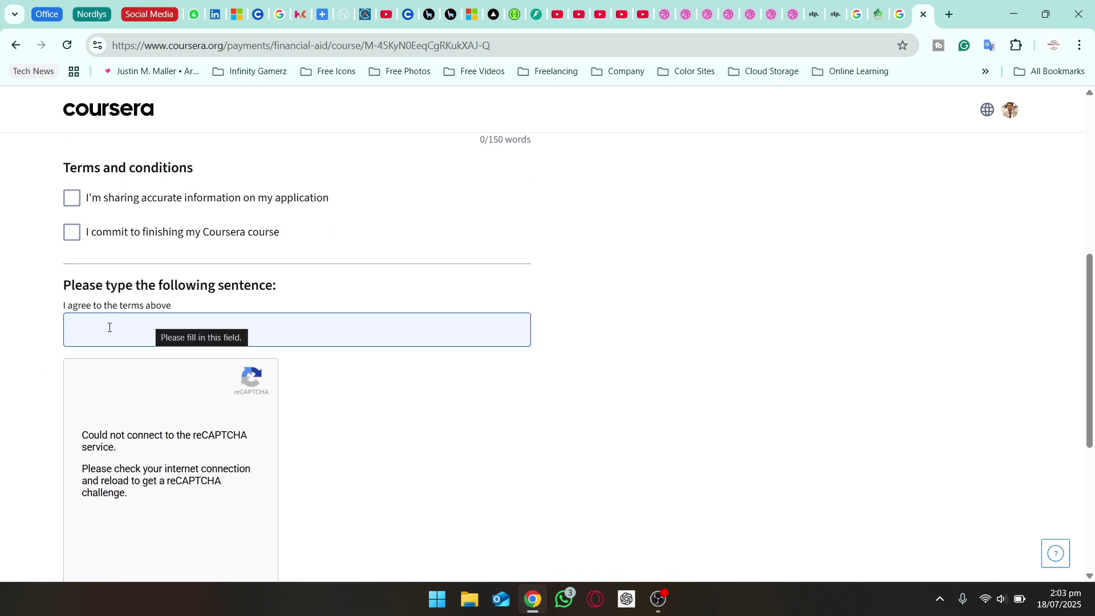
scroll(401, 359, down, 4)
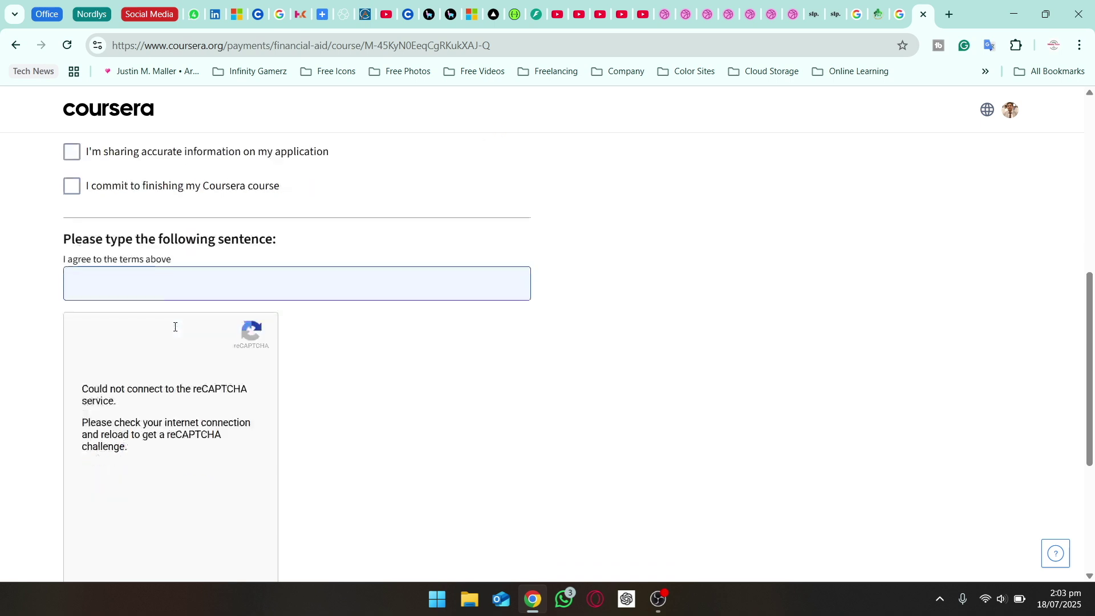
scroll(402, 370, down, 2)
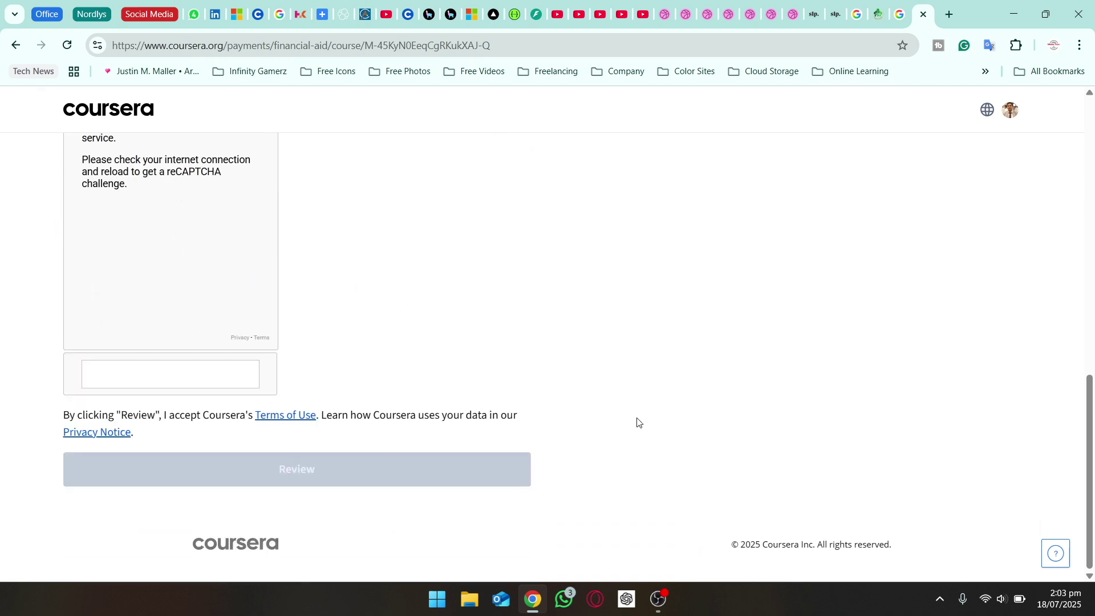
scroll(637, 422, up, 10)
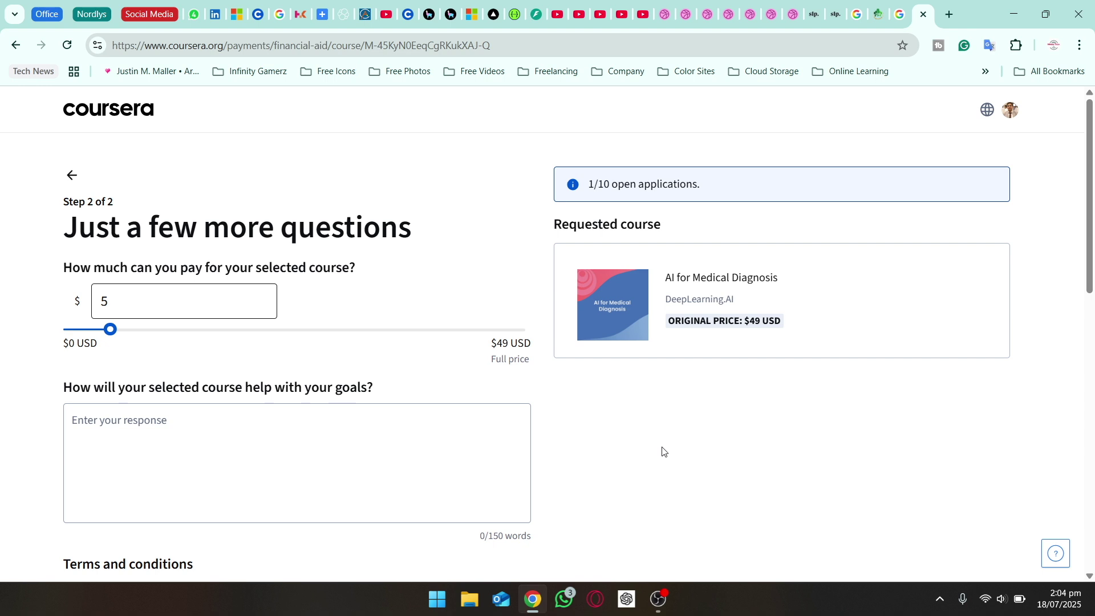
key(ctrl+shift+t)
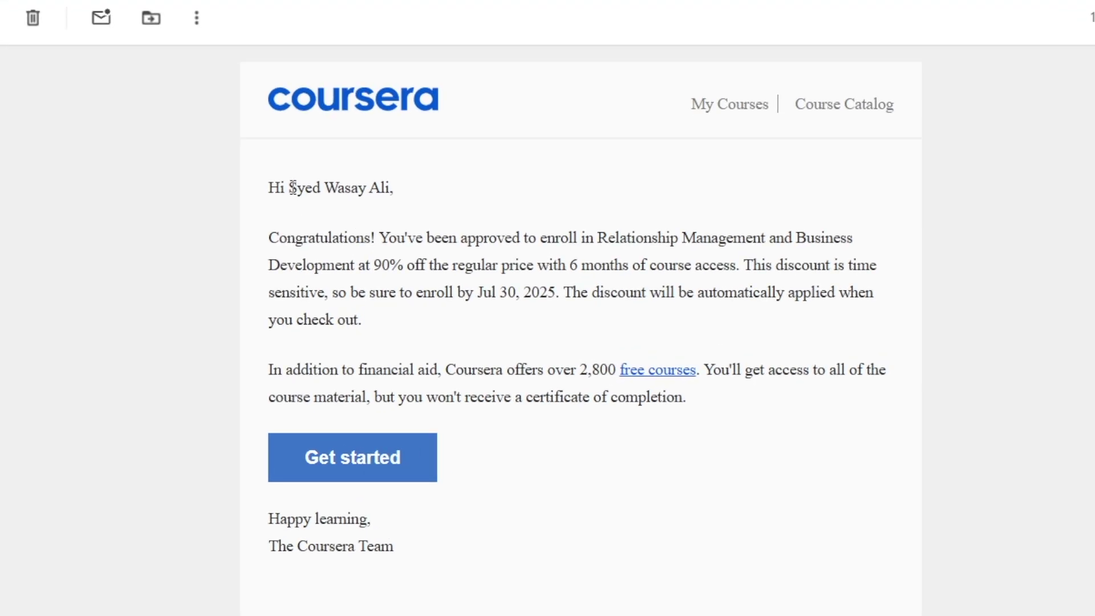
Check the approval email's 90% discount, then follow Get started to the new Coursera tab.
drag(292, 188, 367, 188)
click(493, 203)
drag(374, 266, 420, 267)
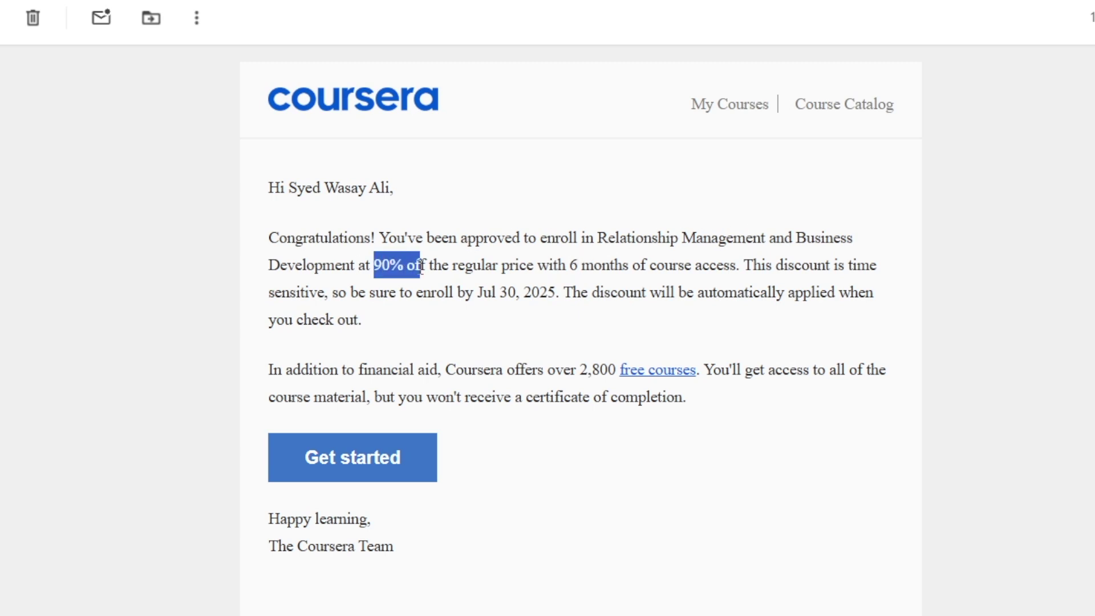
click(615, 268)
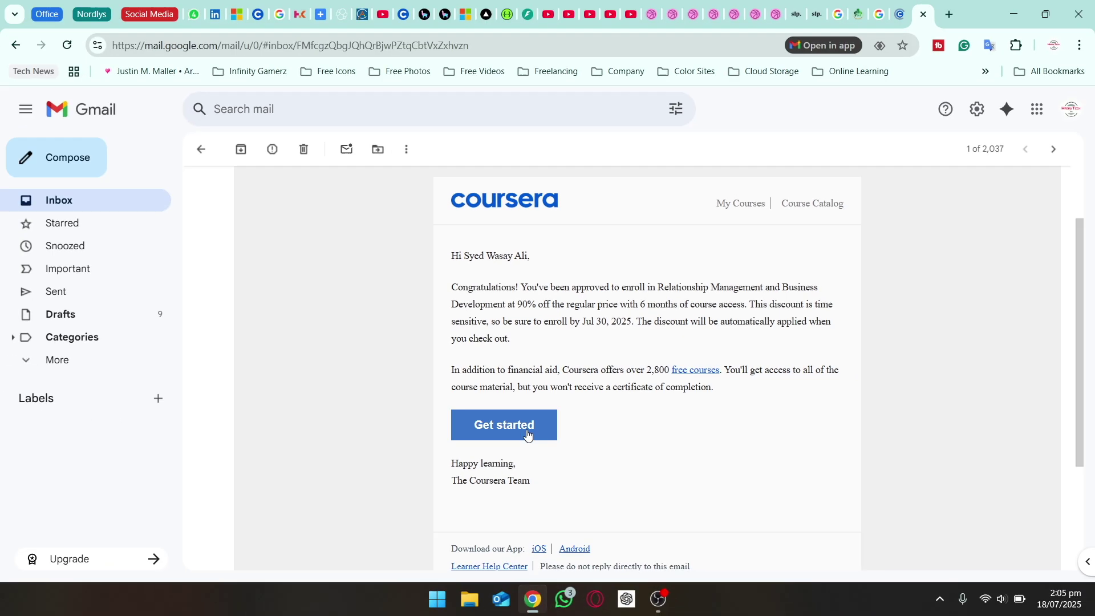
click(549, 428)
click(899, 16)
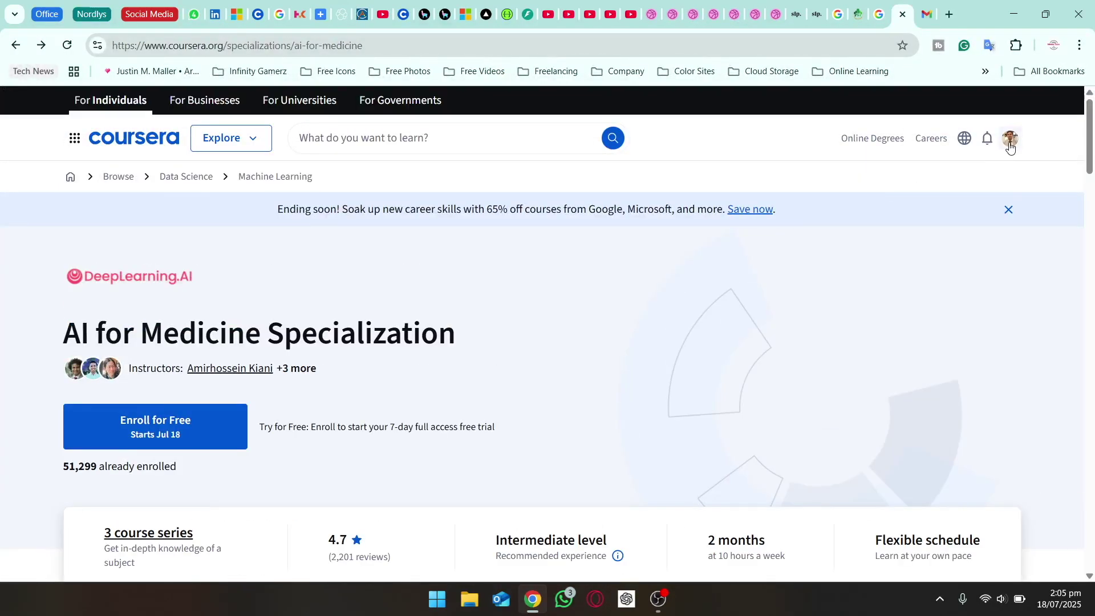
Open My Purchases' Financial Aid tab and check the $4.90 due versus $44.10 covered.
click(1010, 144)
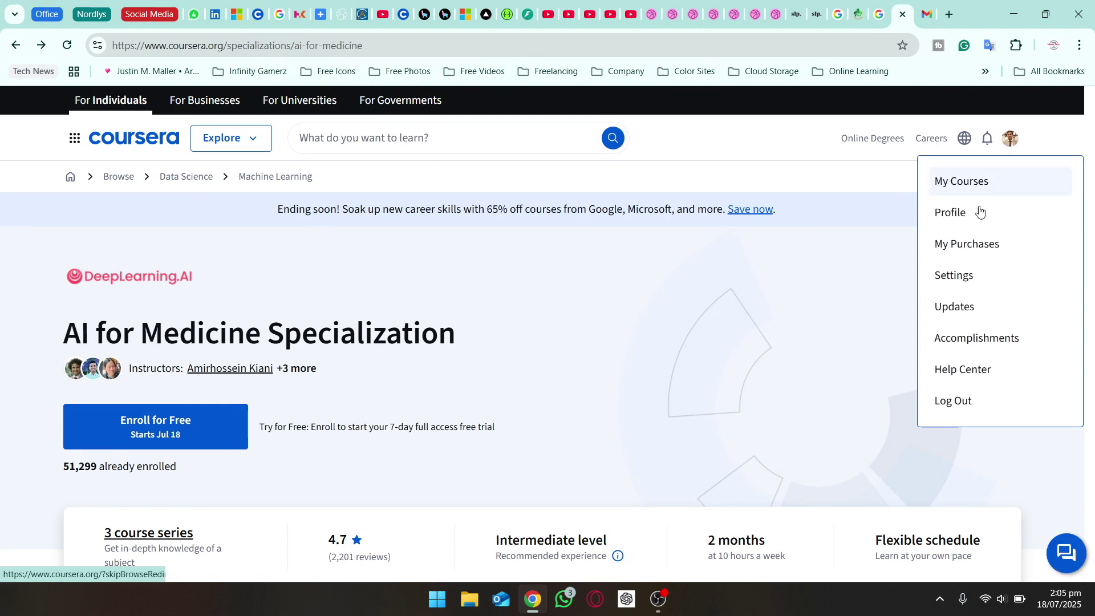
click(969, 241)
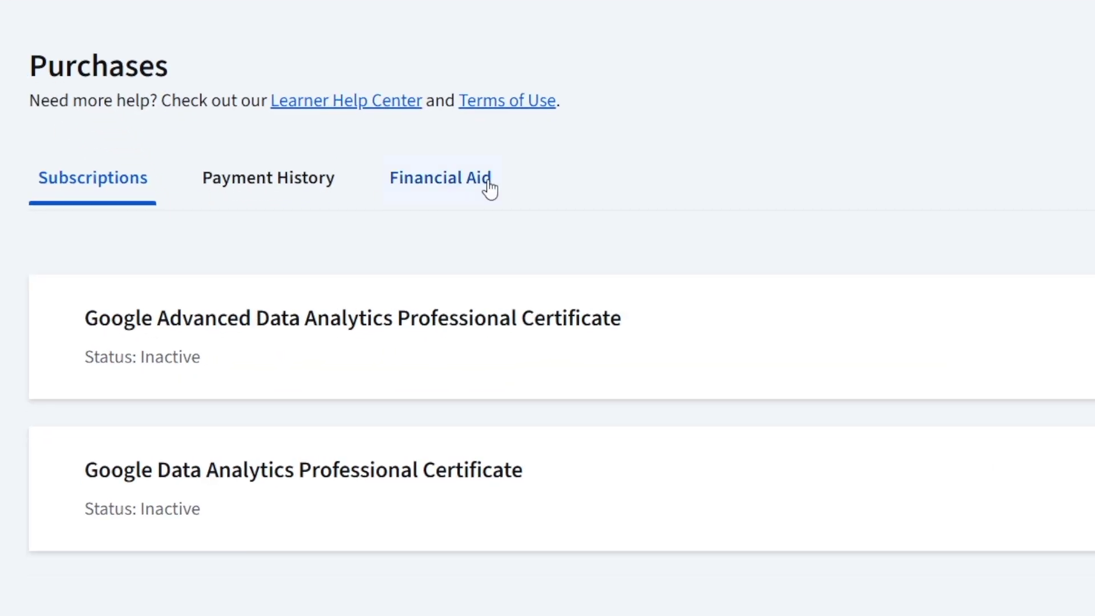
click(406, 252)
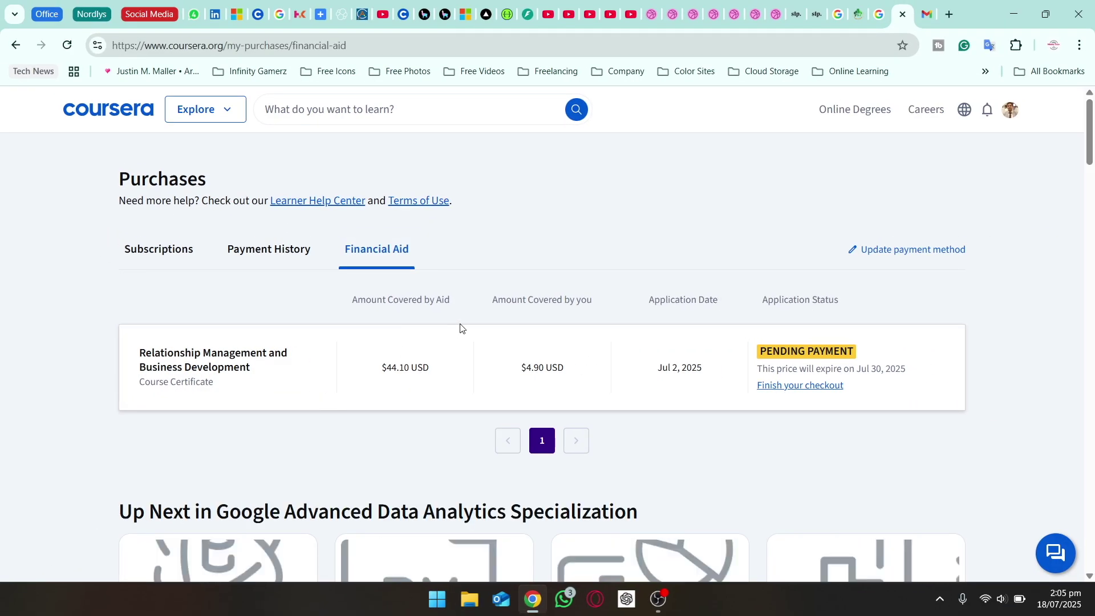
drag(522, 368, 551, 367)
click(599, 375)
drag(388, 368, 421, 370)
click(559, 371)
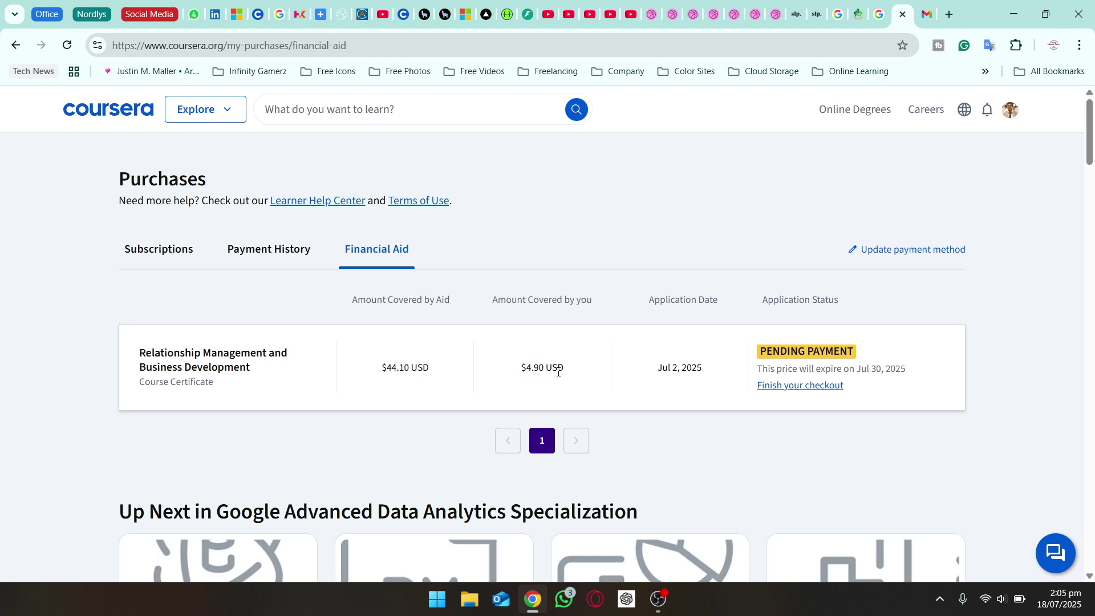